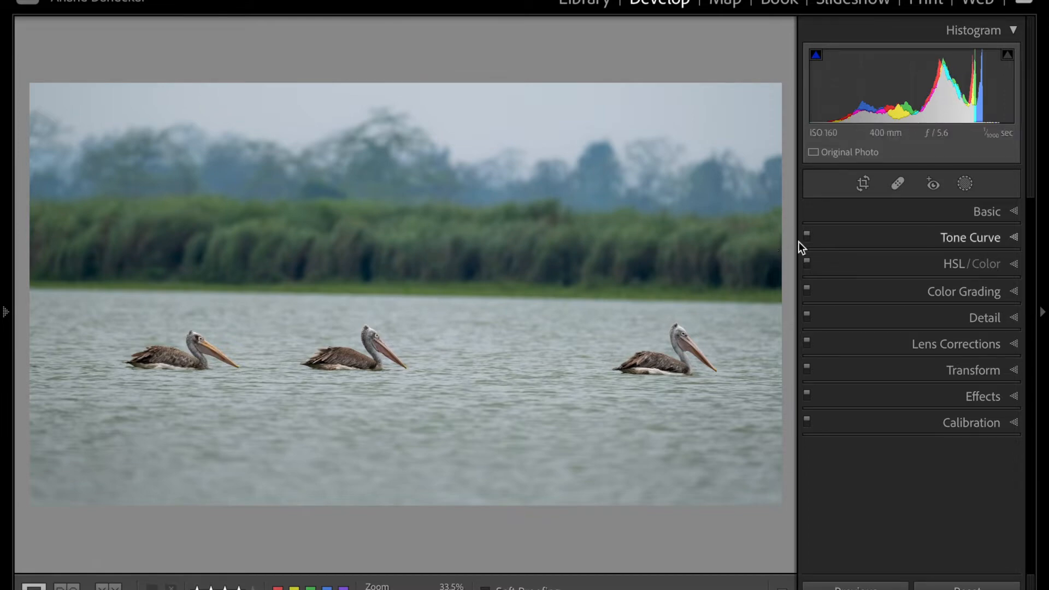
# Straighten the pelican photo by aligning it to the waterline, rotating the crop to -1.30, and apply the crop.
pyautogui.click(864, 184)
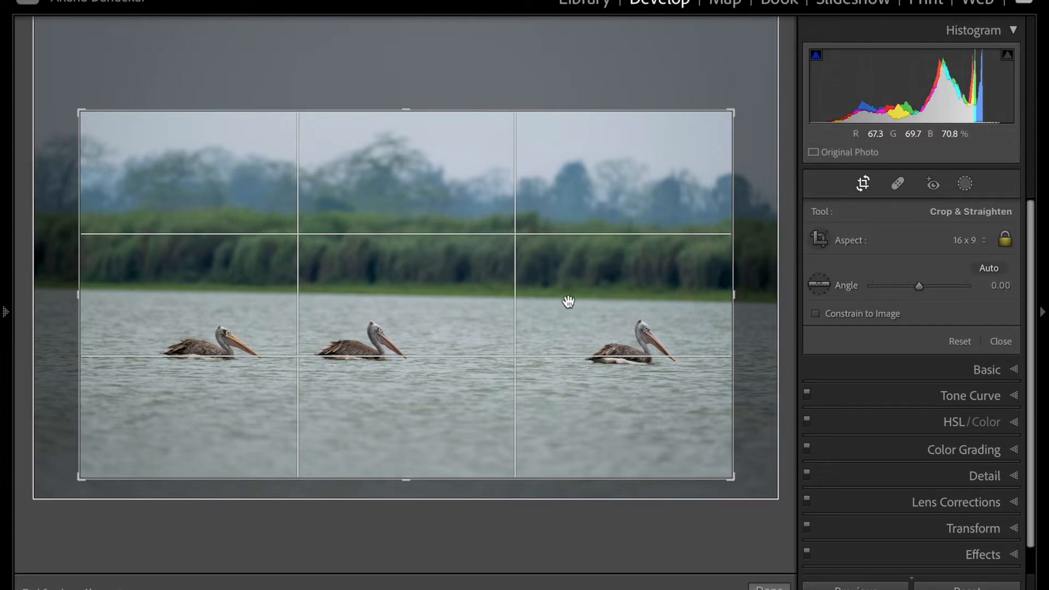
pyautogui.click(817, 284)
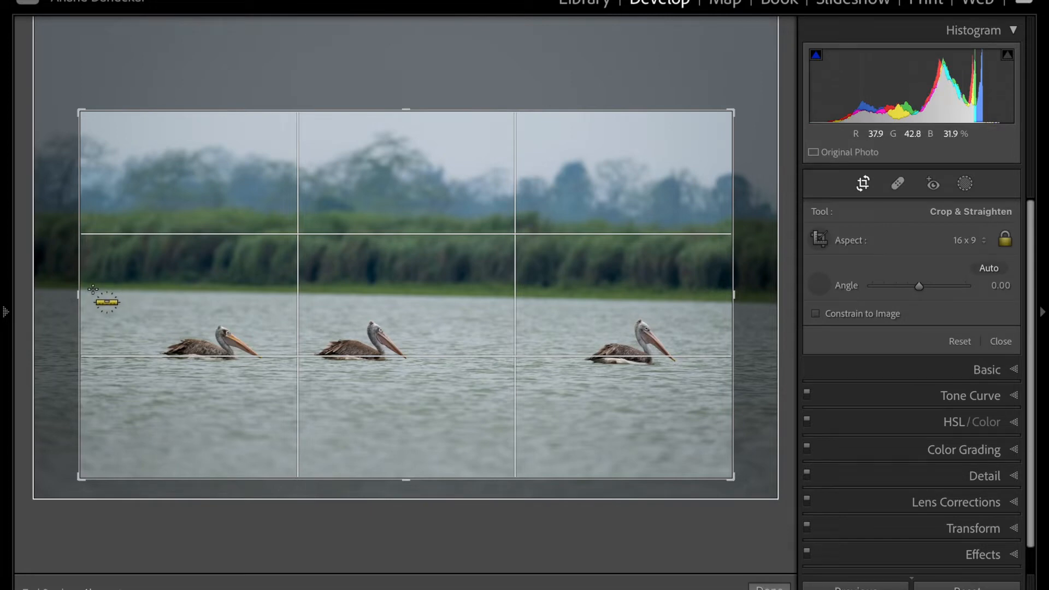
pyautogui.moveTo(93, 289); pyautogui.dragTo(765, 305)
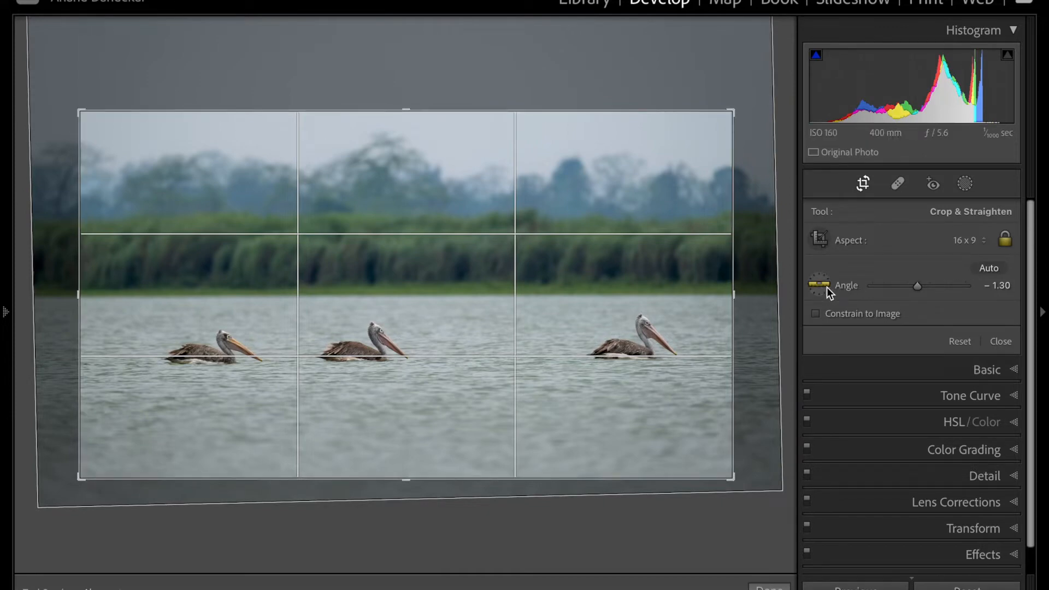
pyautogui.click(770, 587)
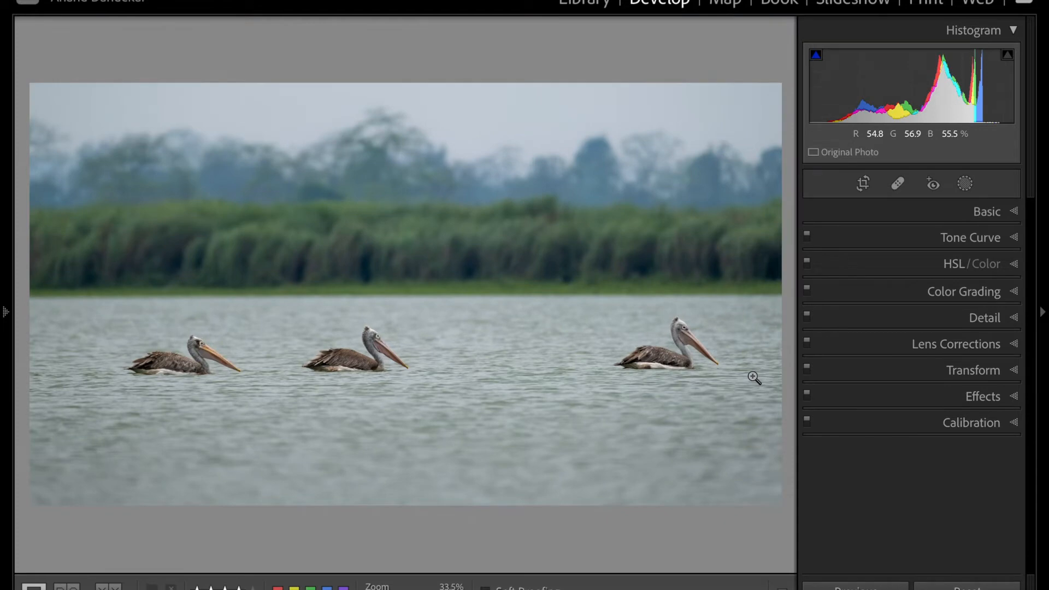
# Reopen the crop on the pelican photo and cycle through its composition guide overlays, including the golden spiral, aspect ratios and grid.
pyautogui.click(862, 186)
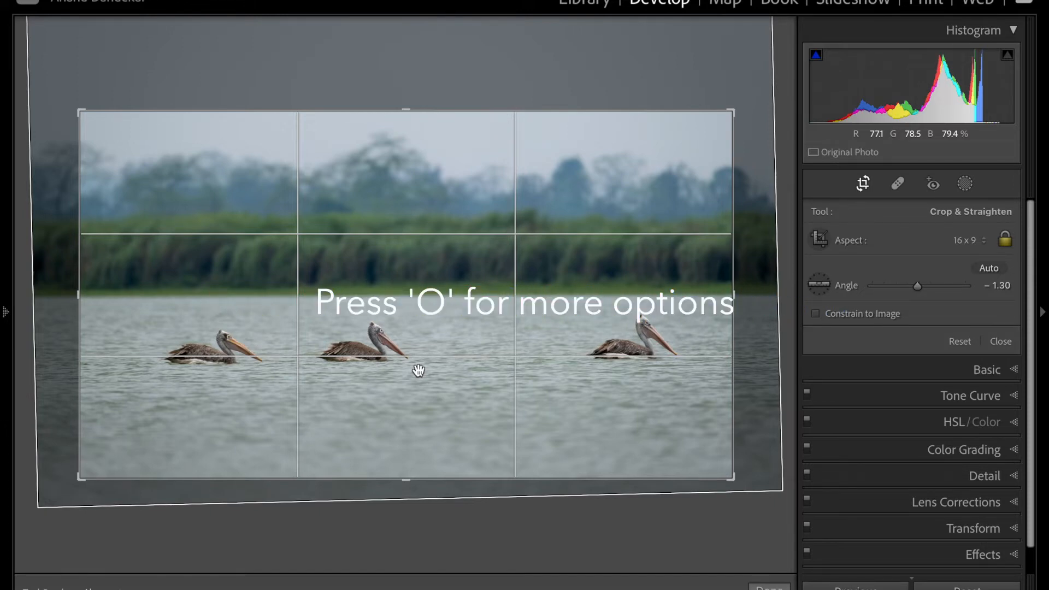
pyautogui.press('o')
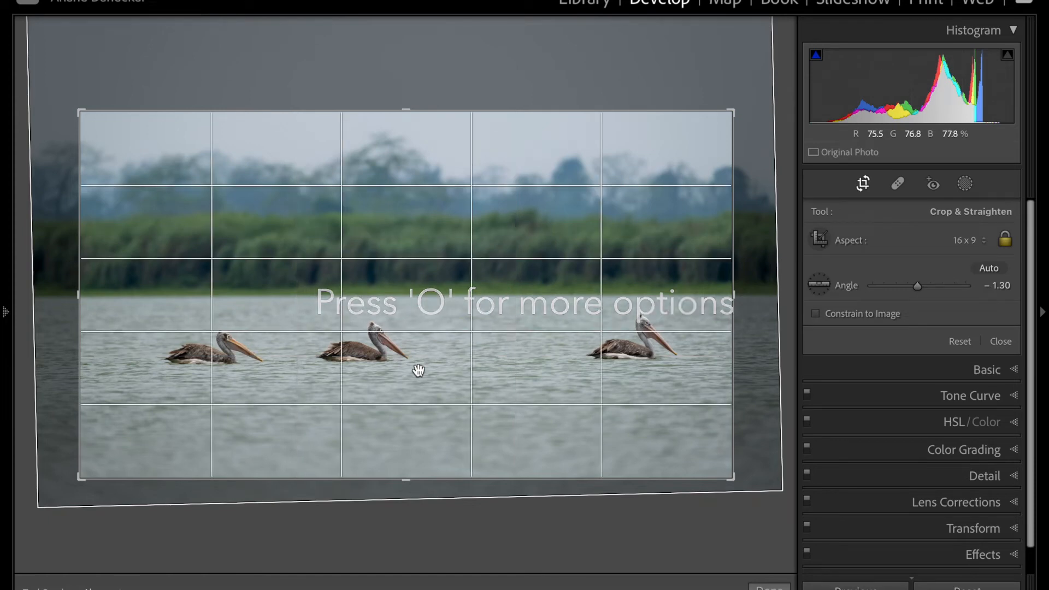
pyautogui.press('o')
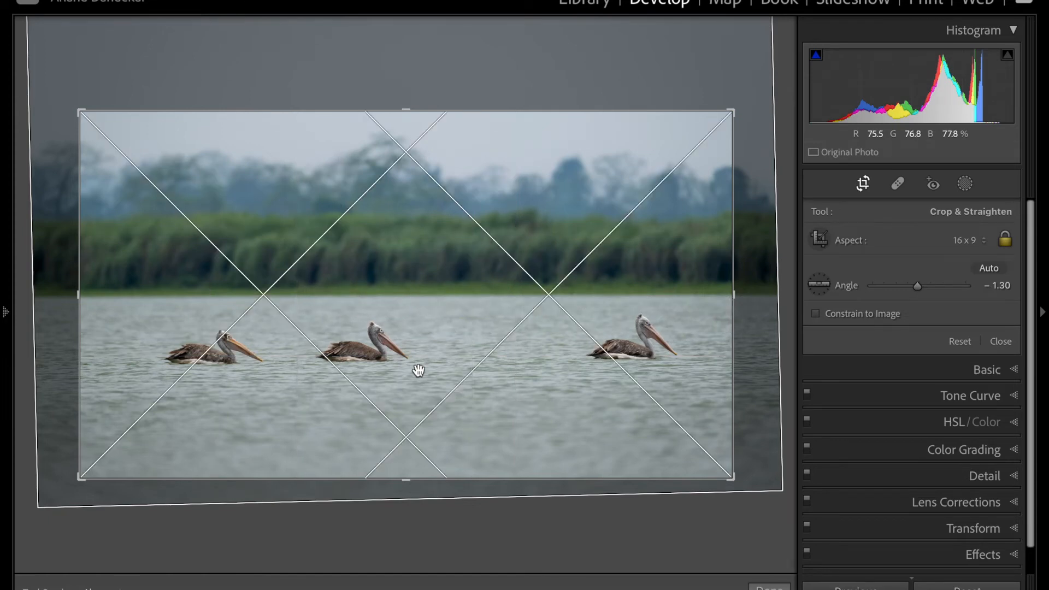
pyautogui.press('o')
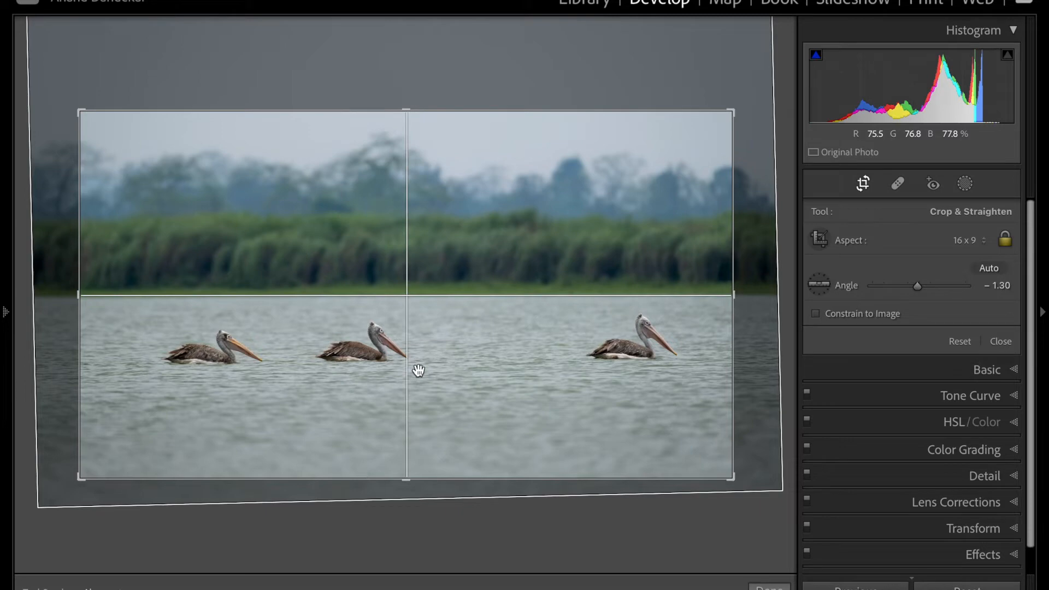
pyautogui.press('o')
pyautogui.press('o')
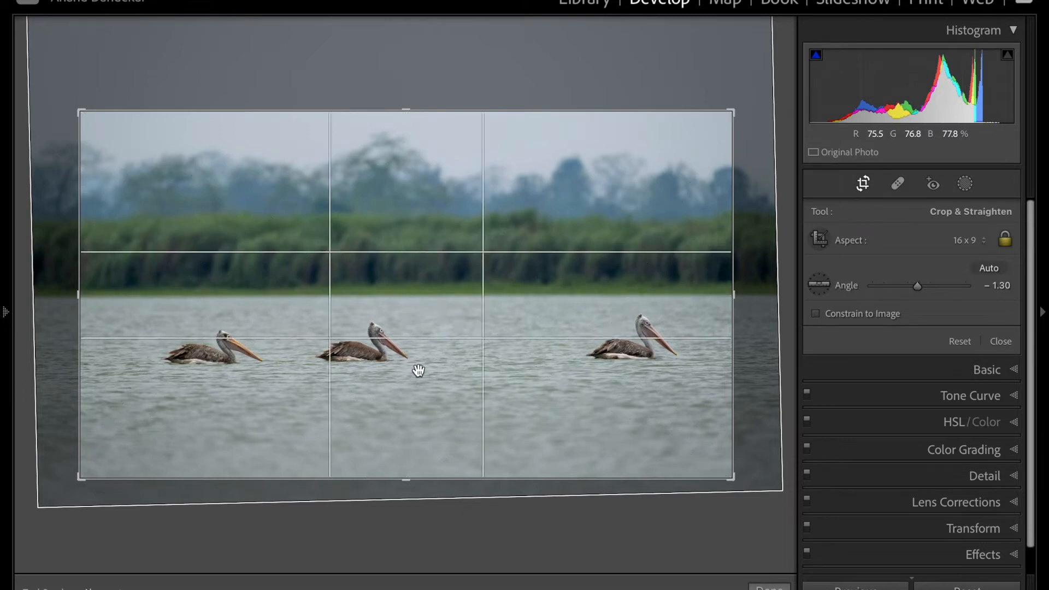
pyautogui.press('o')
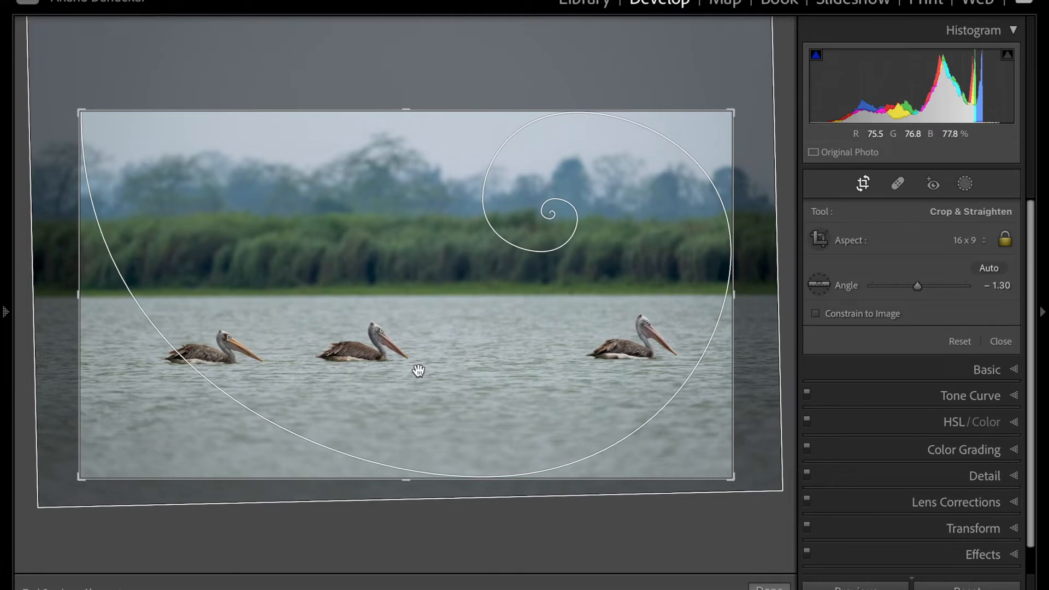
pyautogui.press('o')
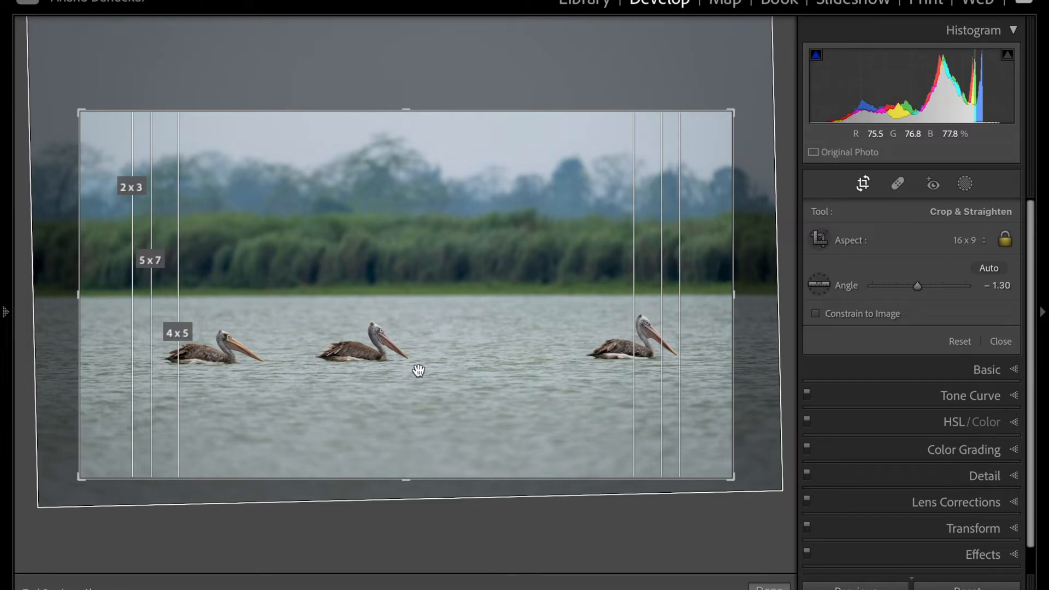
pyautogui.press('o')
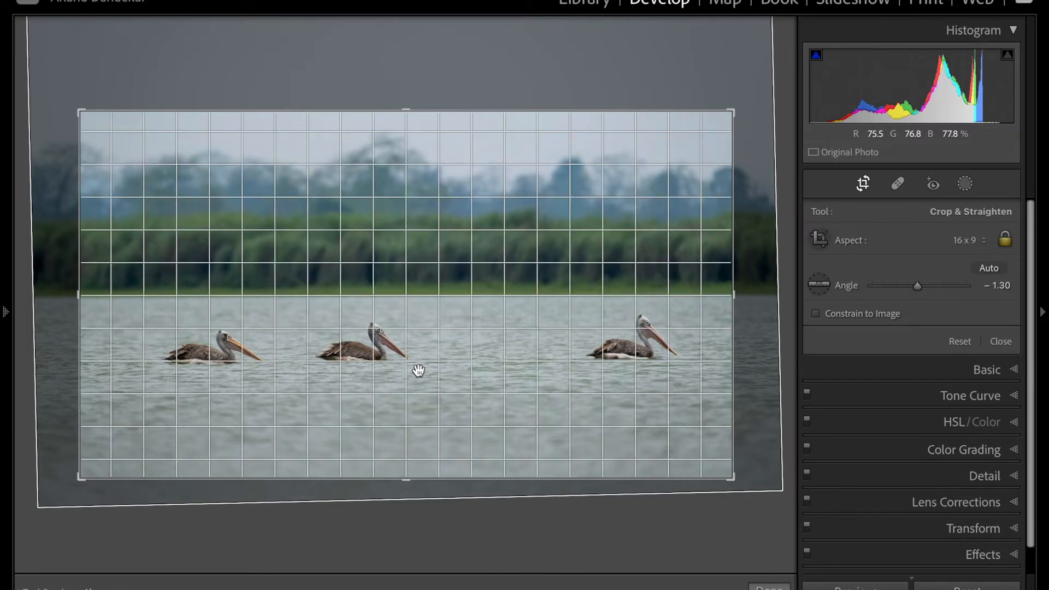
pyautogui.press('o')
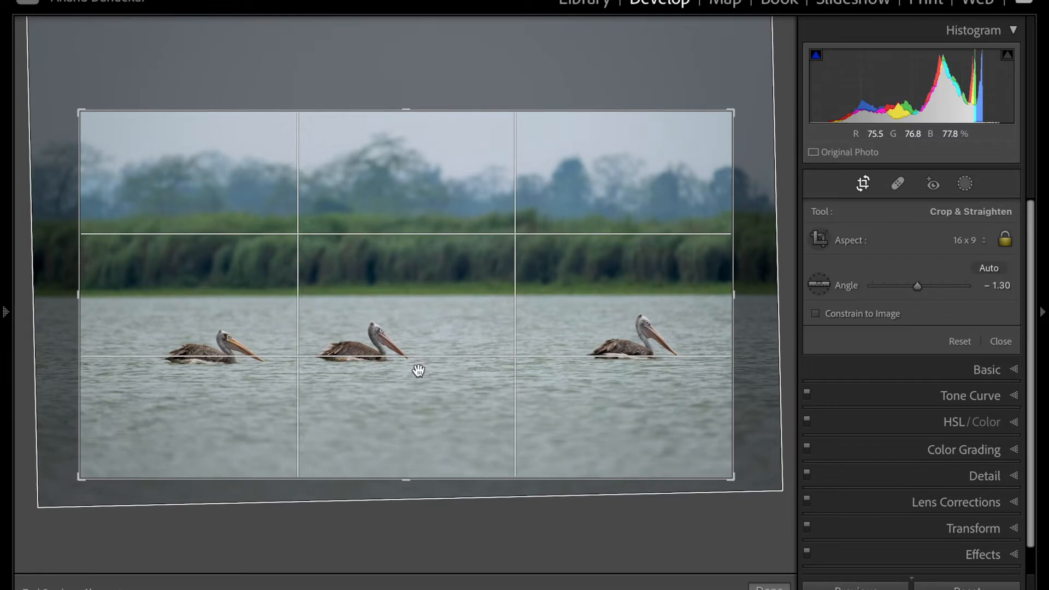
pyautogui.press('o')
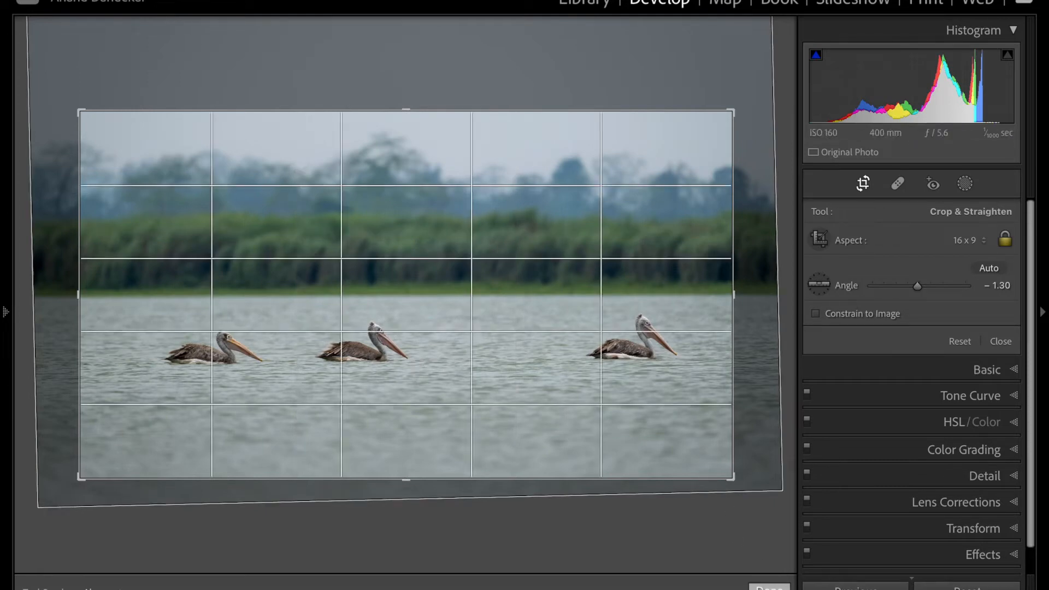
pyautogui.click(769, 587)
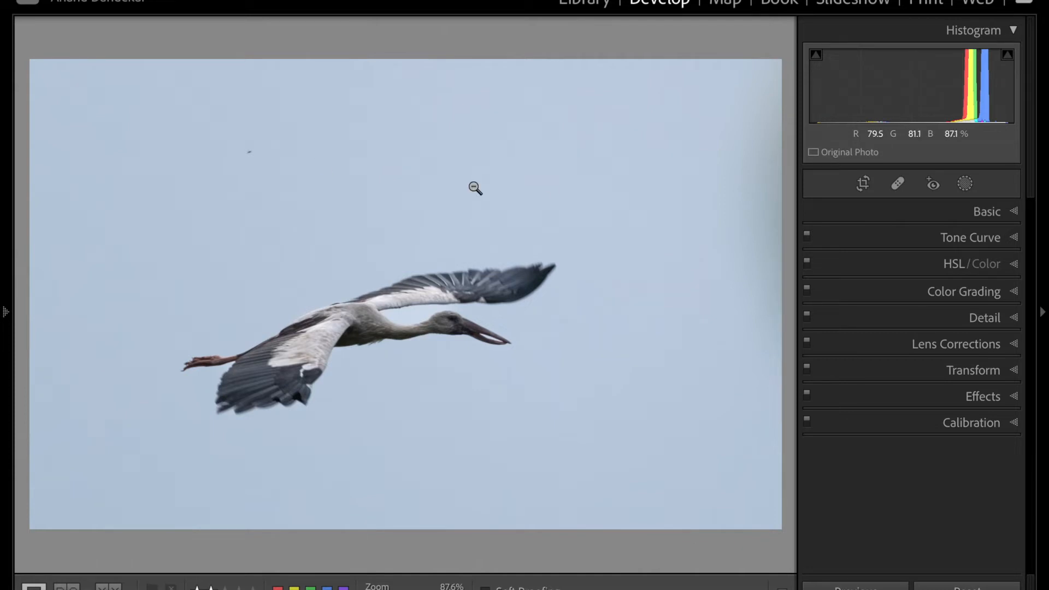
# Heal the small dark speck in the sky above the flying stork with a size 39 brush, using spot visualization.
pyautogui.click(899, 185)
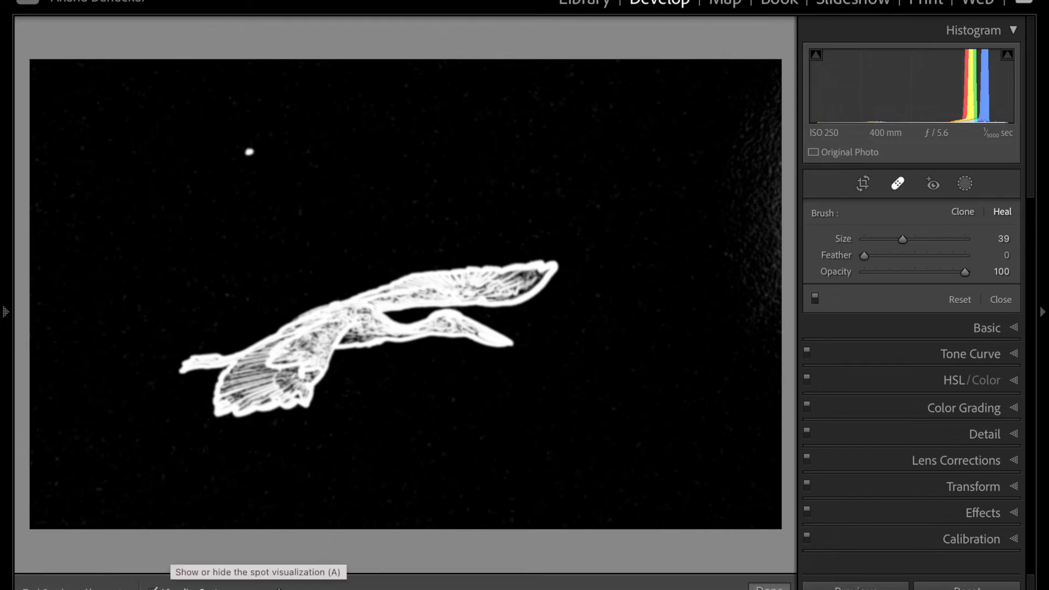
pyautogui.click(153, 589)
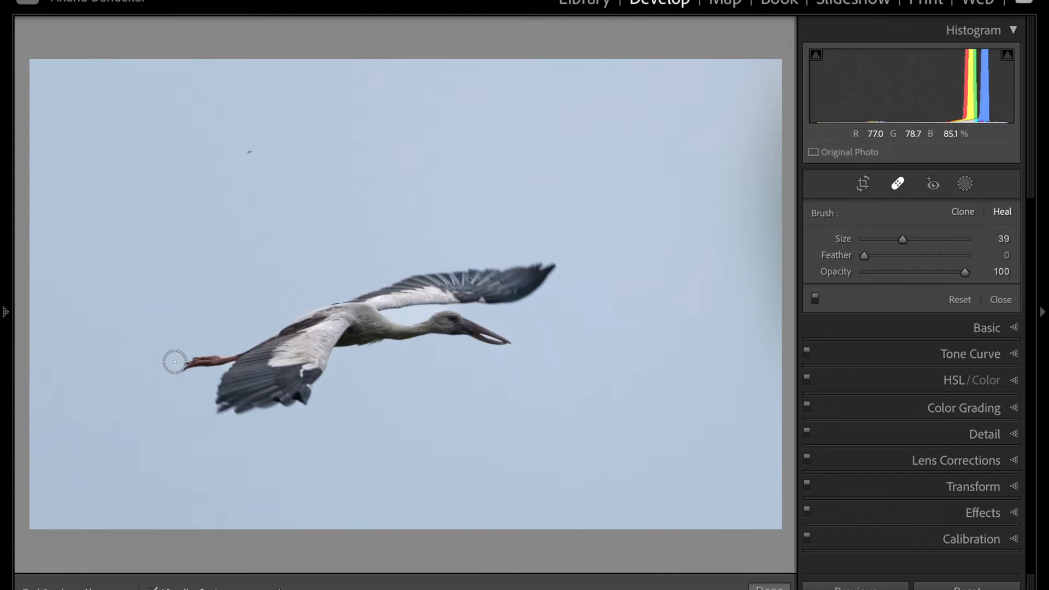
pyautogui.press('a')
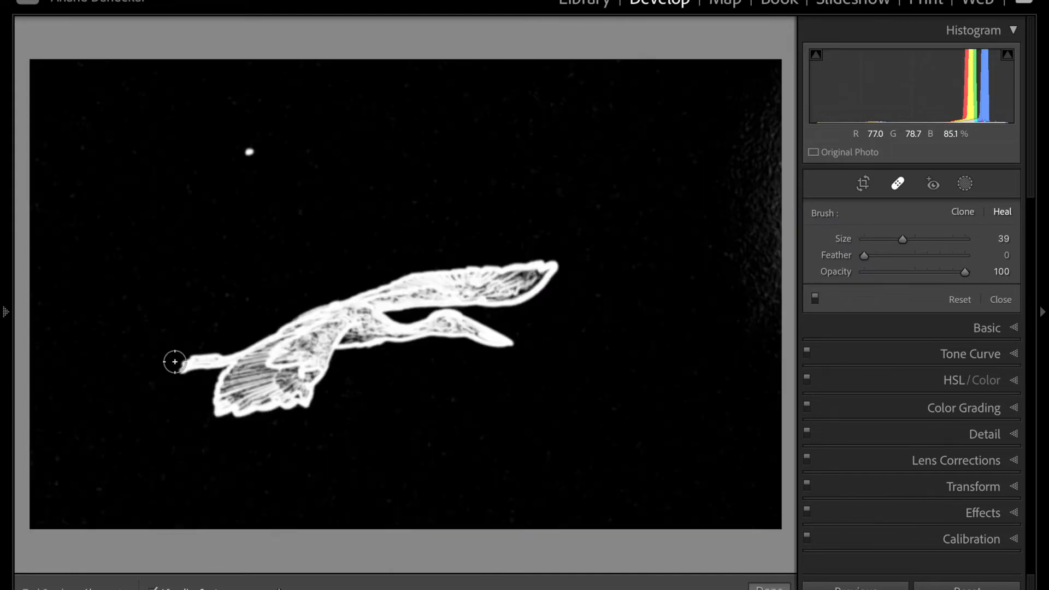
pyautogui.click(249, 152)
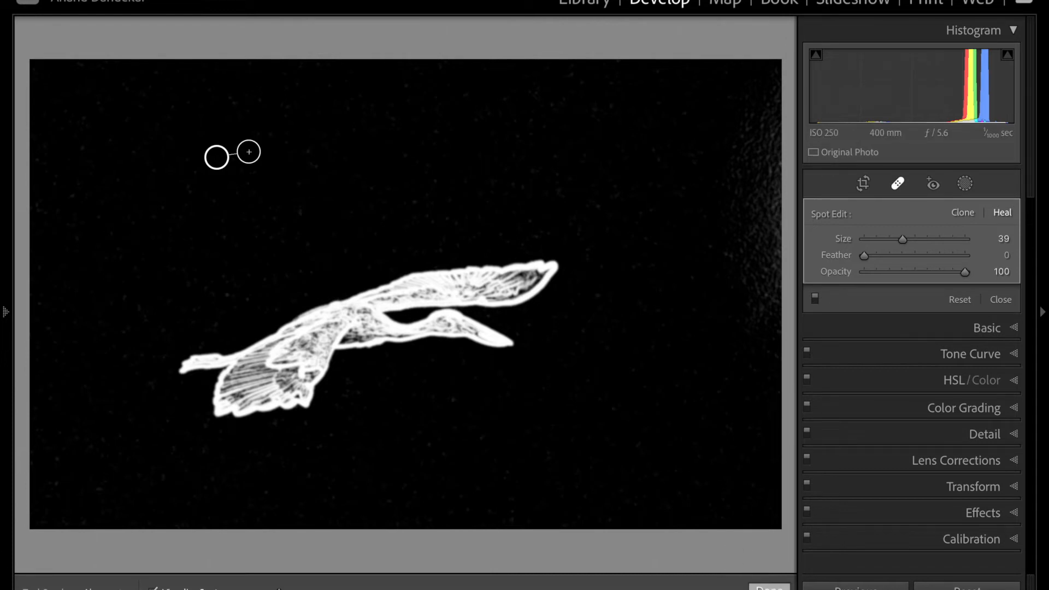
pyautogui.click(769, 587)
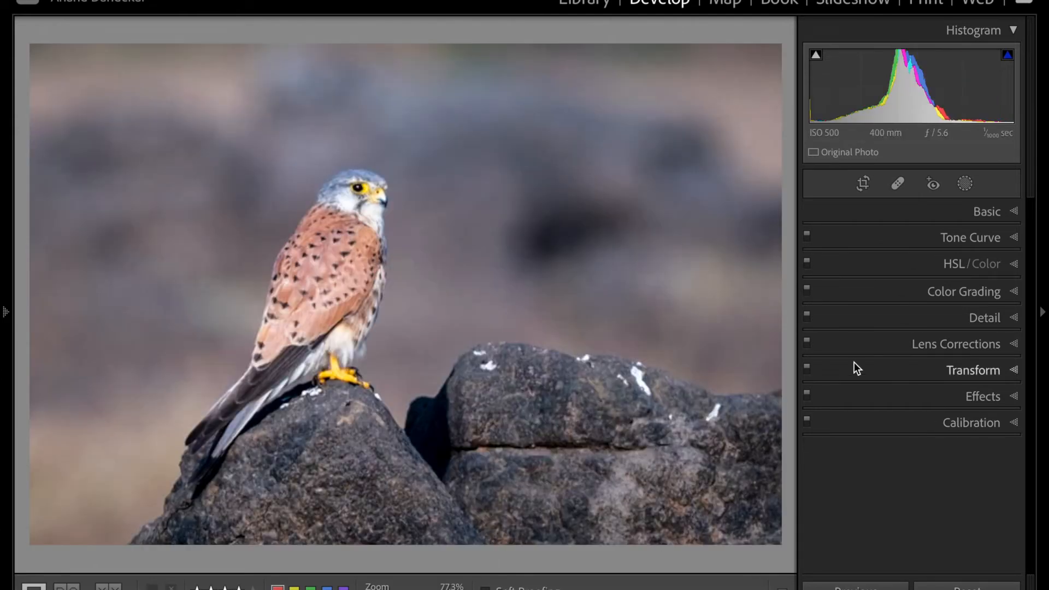
# Set the sharpening amount to 98 on the kestrel photo.
pyautogui.click(979, 318)
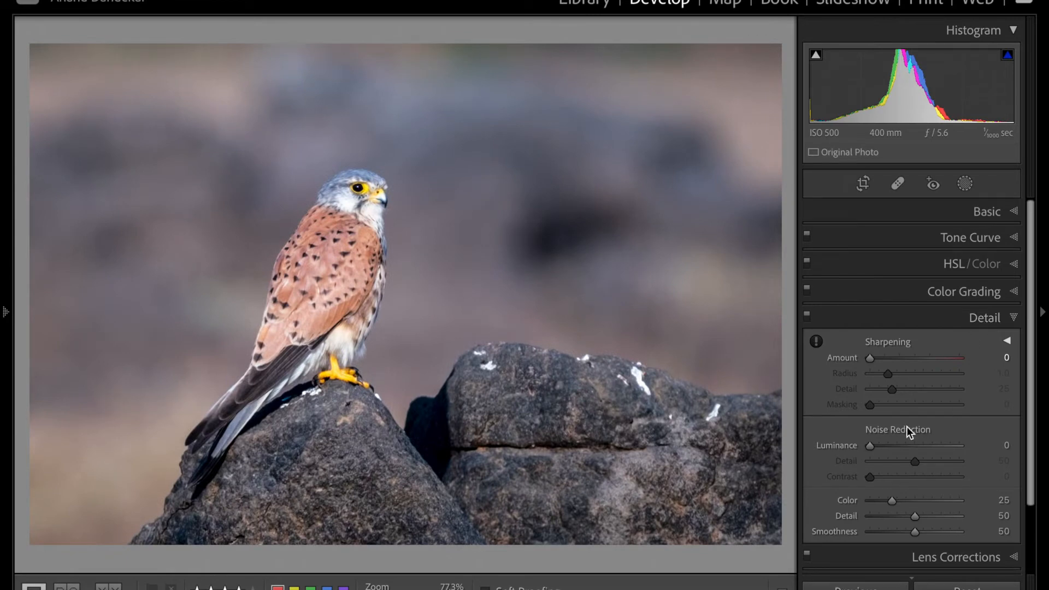
pyautogui.scroll(-1, 933, 418)
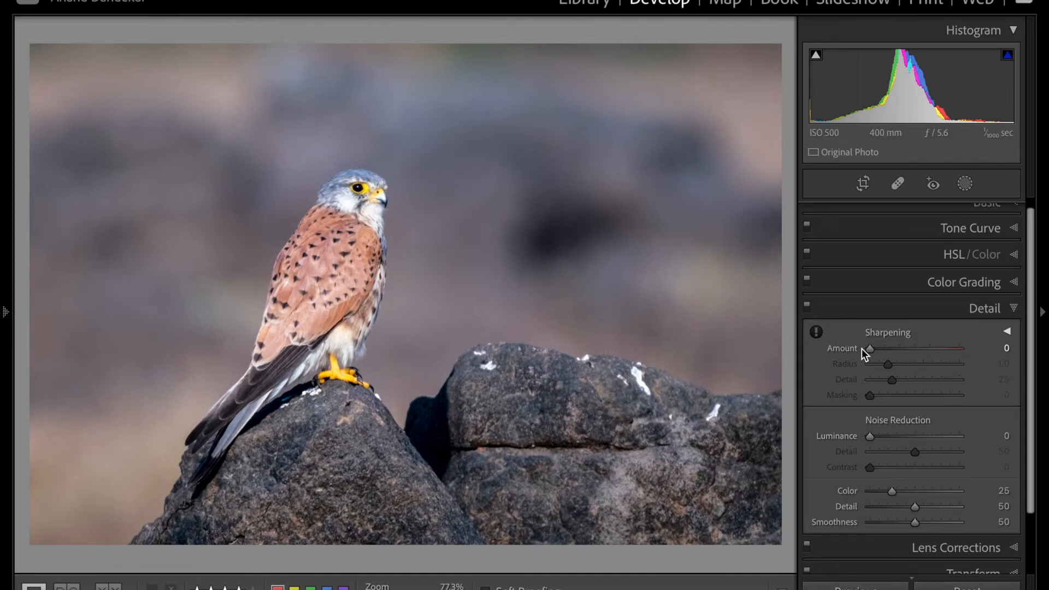
pyautogui.moveTo(870, 352); pyautogui.dragTo(928, 353)
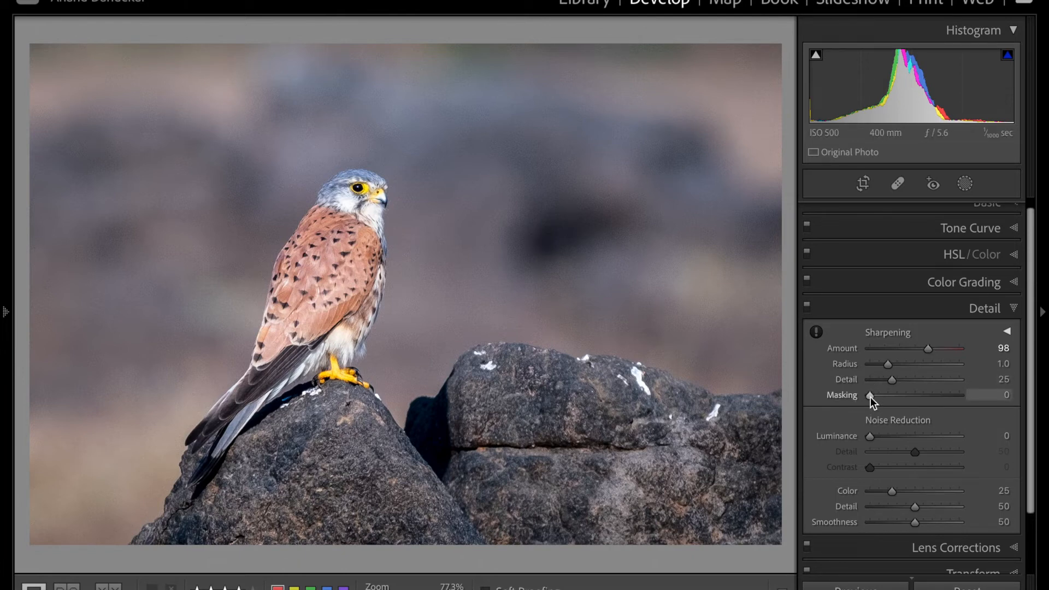
# Set the sharpening masking to 68 while previewing the mask, keeping the blurred background out of the sharpening.
pyautogui.moveTo(870, 396); pyautogui.dragTo(917, 396)
pyautogui.press('alt')
pyautogui.moveTo(919, 396)
pyautogui.mouseDown()
pyautogui.moveTo(929, 397)
pyautogui.moveTo(895, 398)
pyautogui.moveTo(917, 397)
pyautogui.mouseUp()
pyautogui.press('alt')
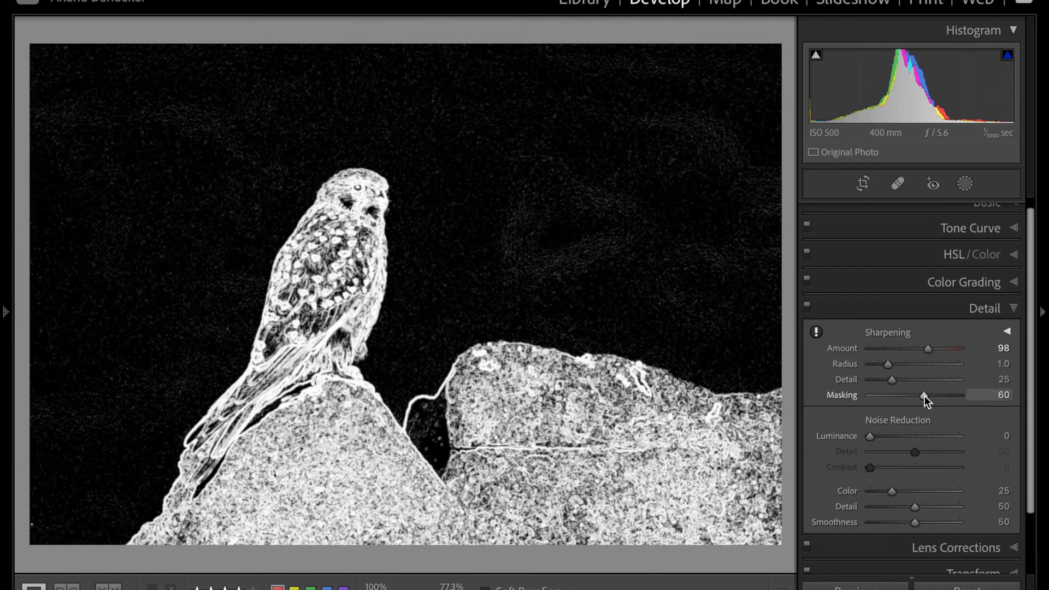
pyautogui.moveTo(925, 396); pyautogui.dragTo(930, 395)
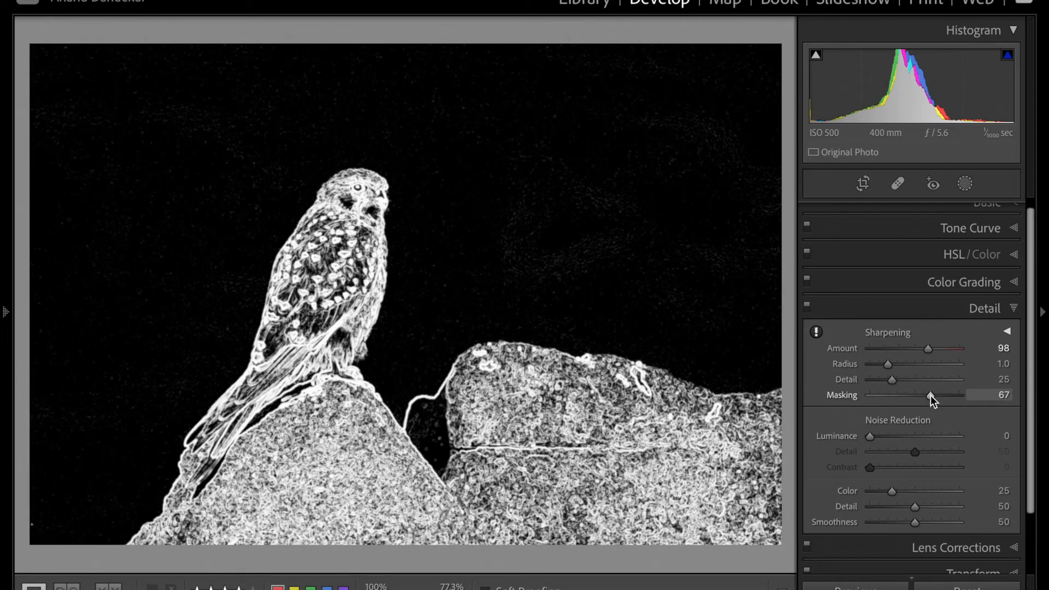
pyautogui.moveTo(930, 395); pyautogui.dragTo(931, 395)
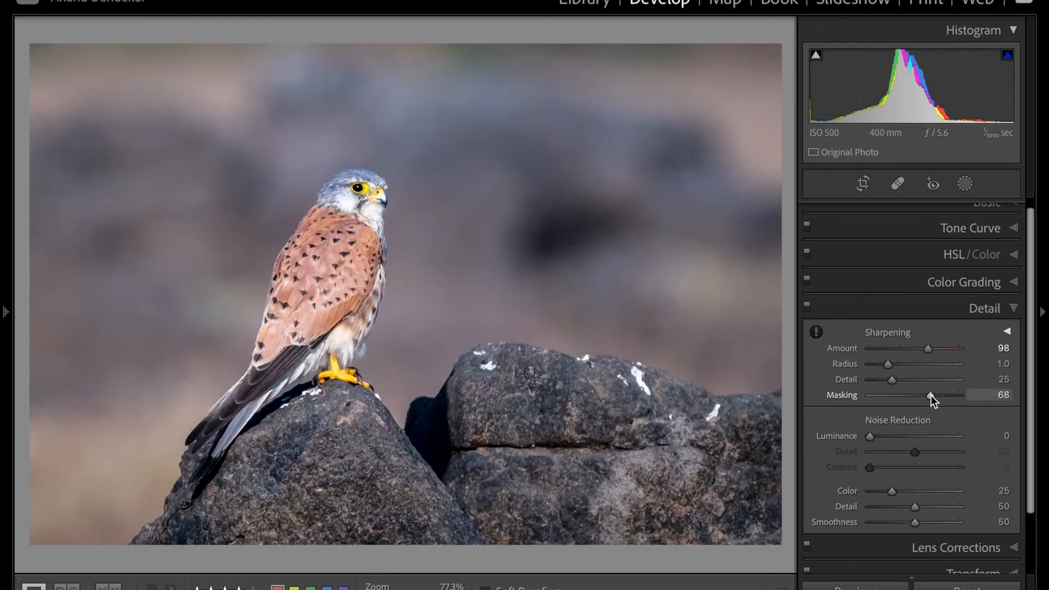
pyautogui.click(1014, 309)
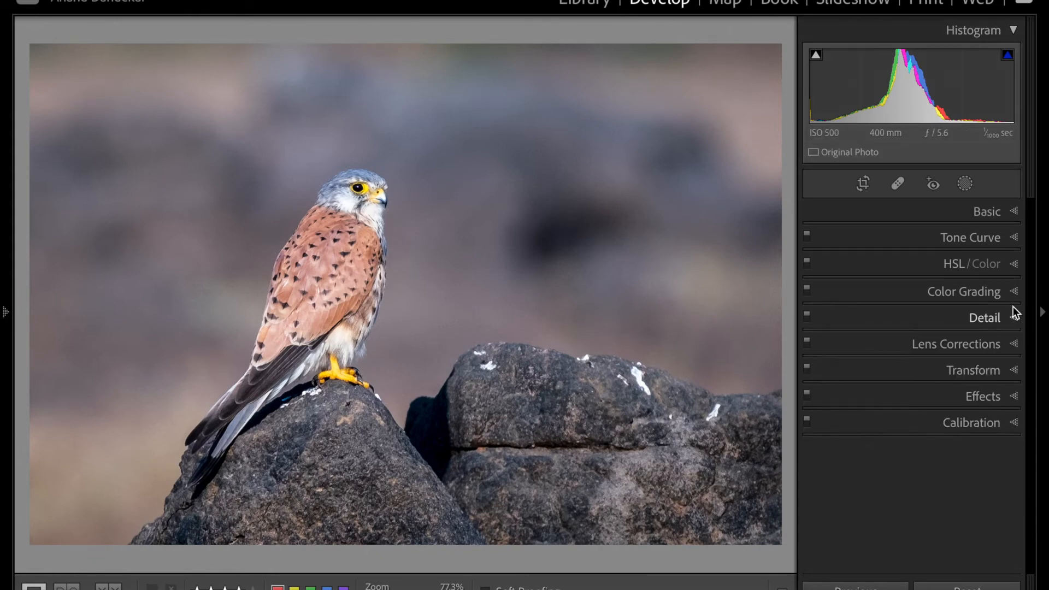
# Open the HSL saturation adjustments for the kestrel photo.
pyautogui.click(952, 265)
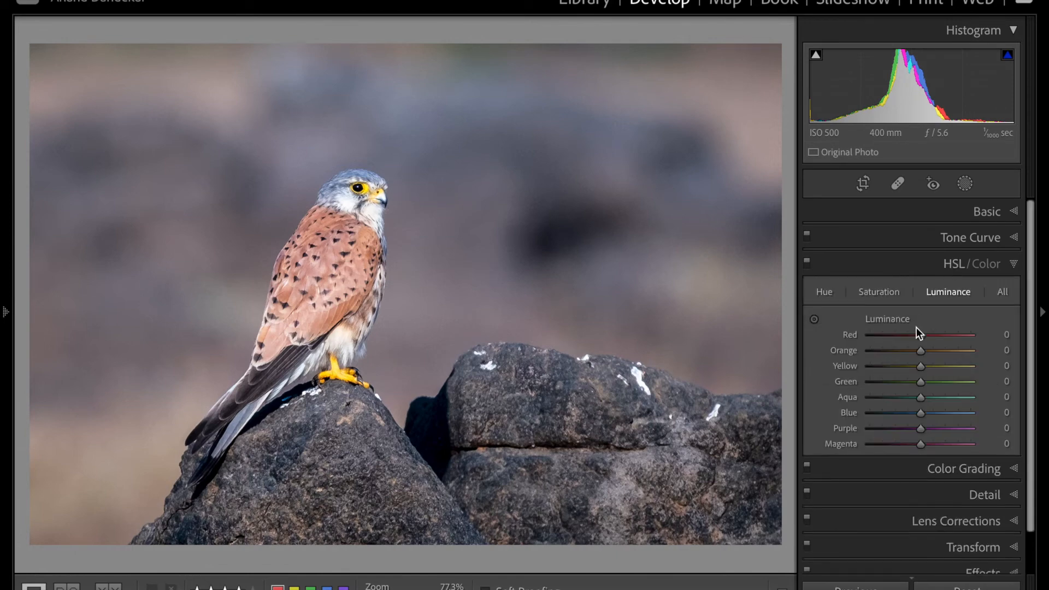
pyautogui.click(874, 293)
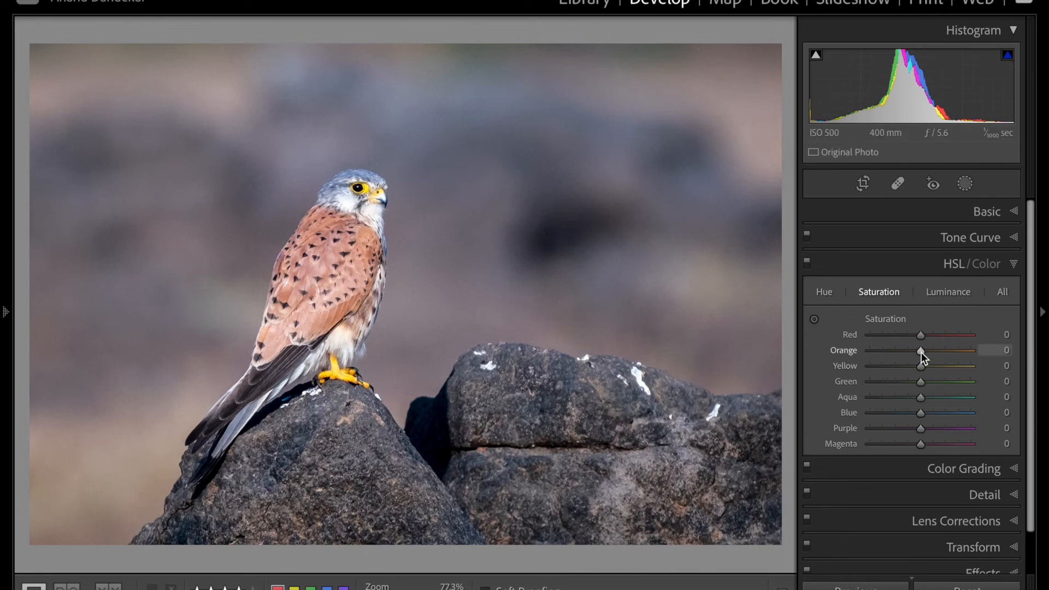
# Try different orange saturation levels on the kestrel and reset the saturation adjustments.
pyautogui.moveTo(921, 353); pyautogui.dragTo(936, 353)
pyautogui.moveTo(936, 352); pyautogui.dragTo(938, 352)
pyautogui.moveTo(937, 352); pyautogui.dragTo(923, 352)
pyautogui.doubleClick(880, 321)
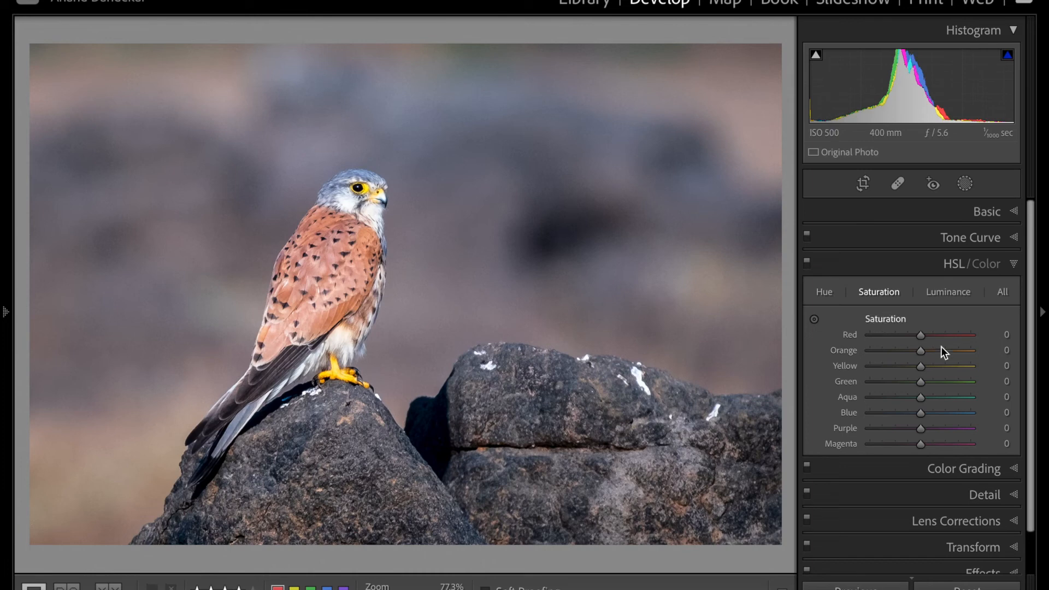
# Boost the saturation of the kestrel's back with targeted adjustment to Red +22 and Orange +29.
pyautogui.click(814, 321)
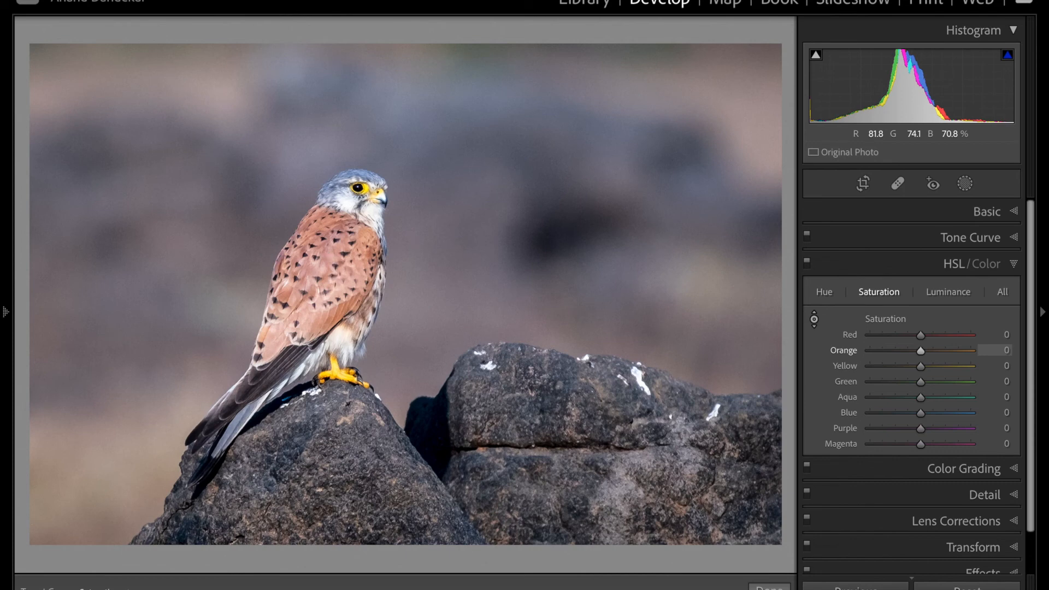
pyautogui.moveTo(328, 268); pyautogui.dragTo(327, 249)
pyautogui.moveTo(327, 250); pyautogui.dragTo(328, 245)
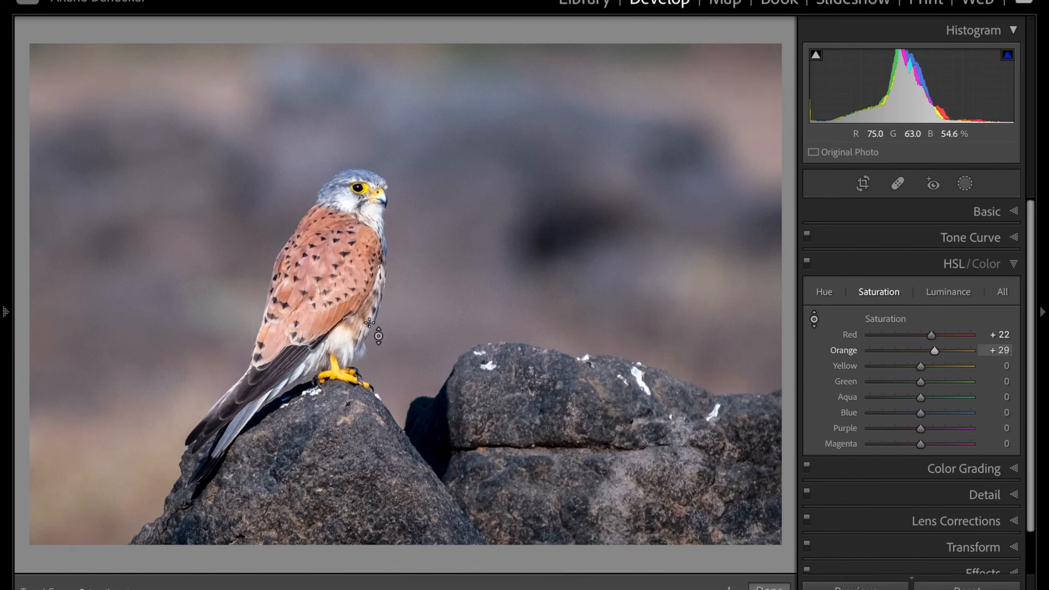
# Darken the background and rock tones with targeted luminance adjustment, bringing Blue to -26 and Purple to -43.
pyautogui.click(950, 292)
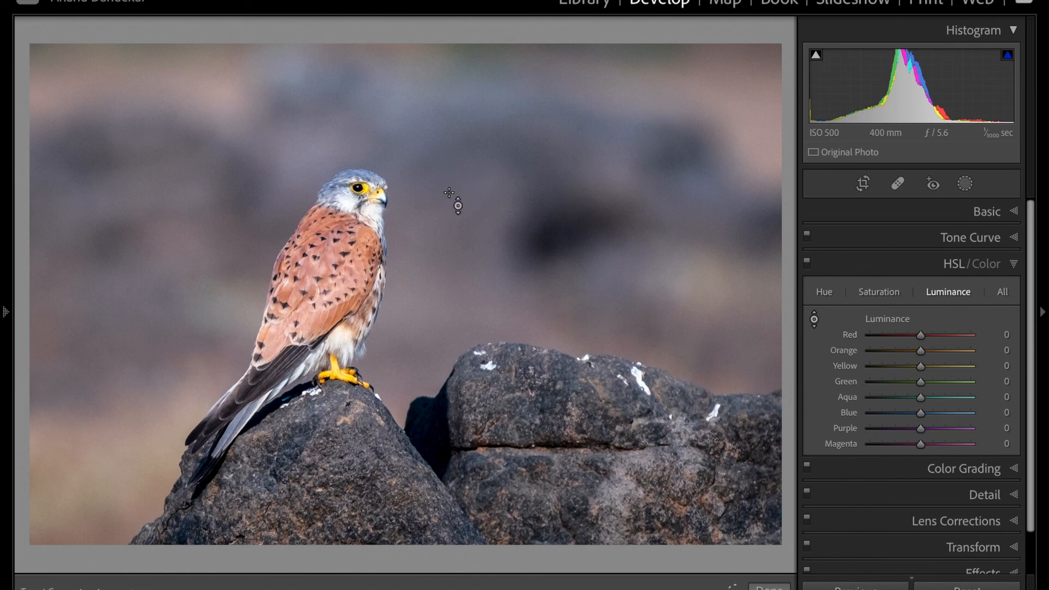
pyautogui.moveTo(448, 192); pyautogui.dragTo(448, 224)
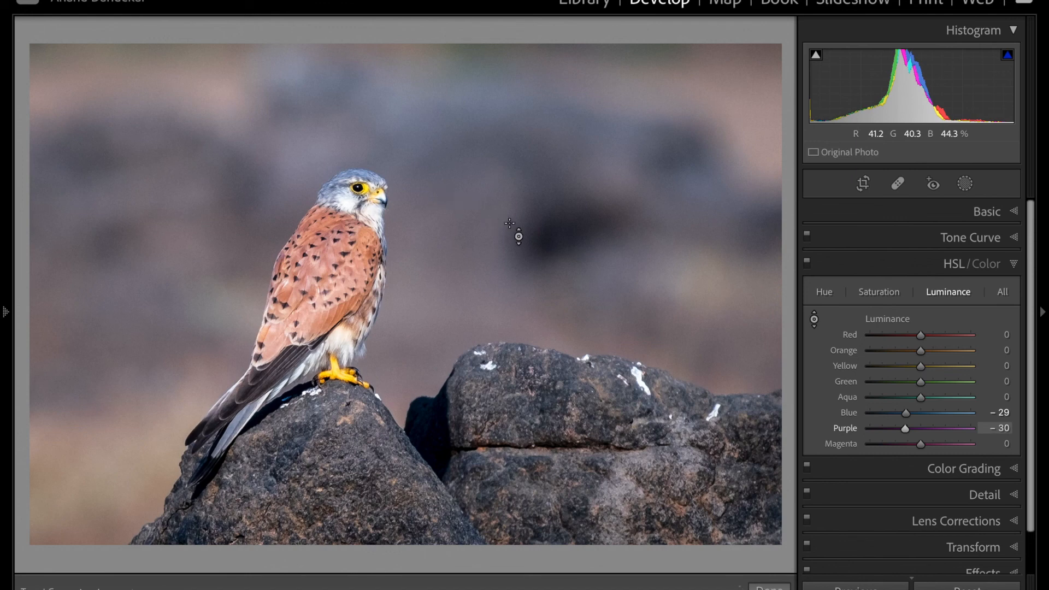
pyautogui.click(813, 320)
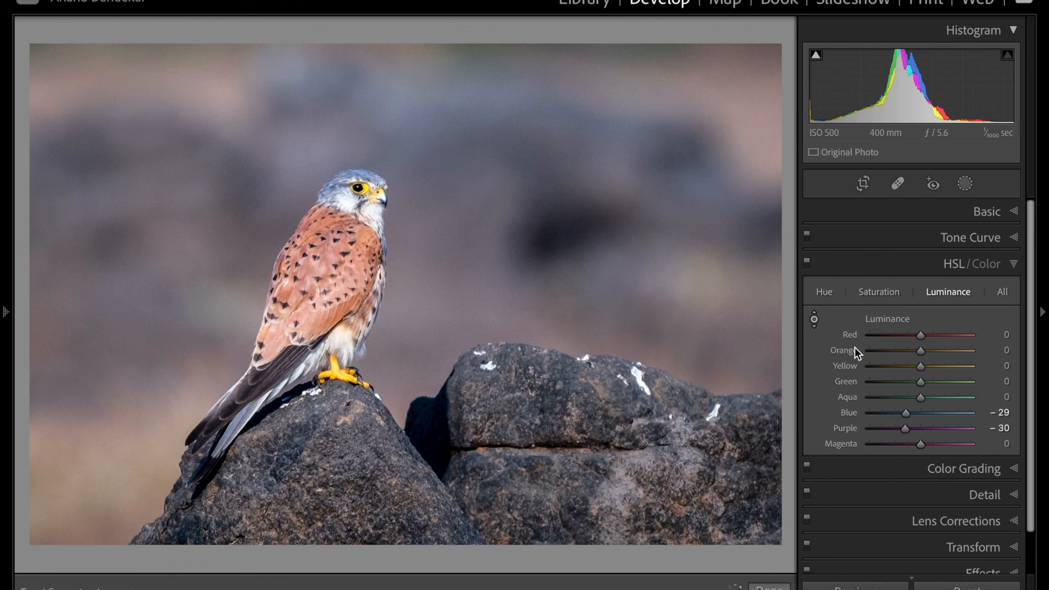
pyautogui.moveTo(459, 407); pyautogui.dragTo(459, 418)
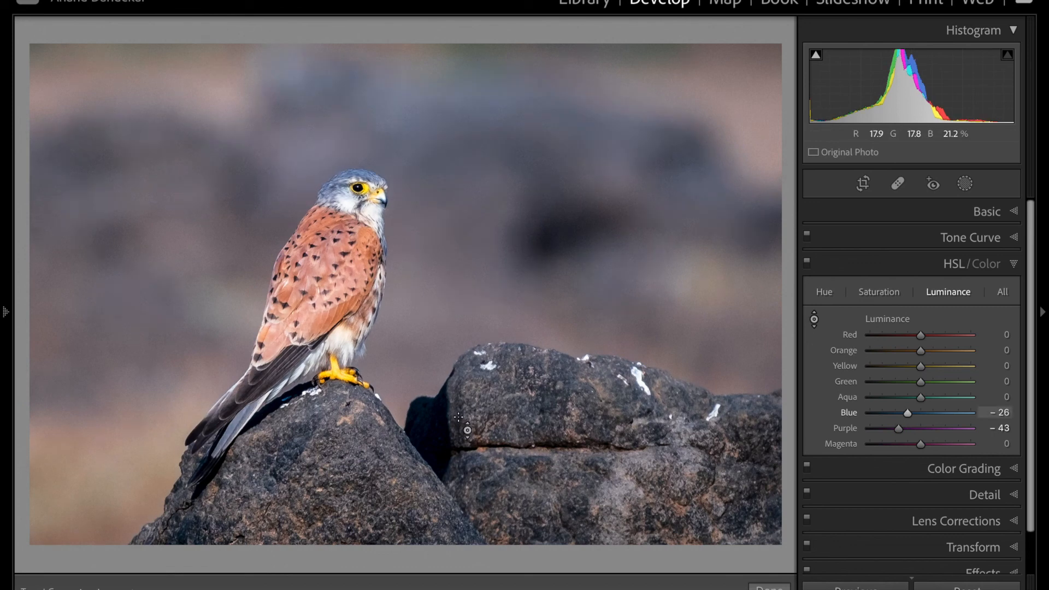